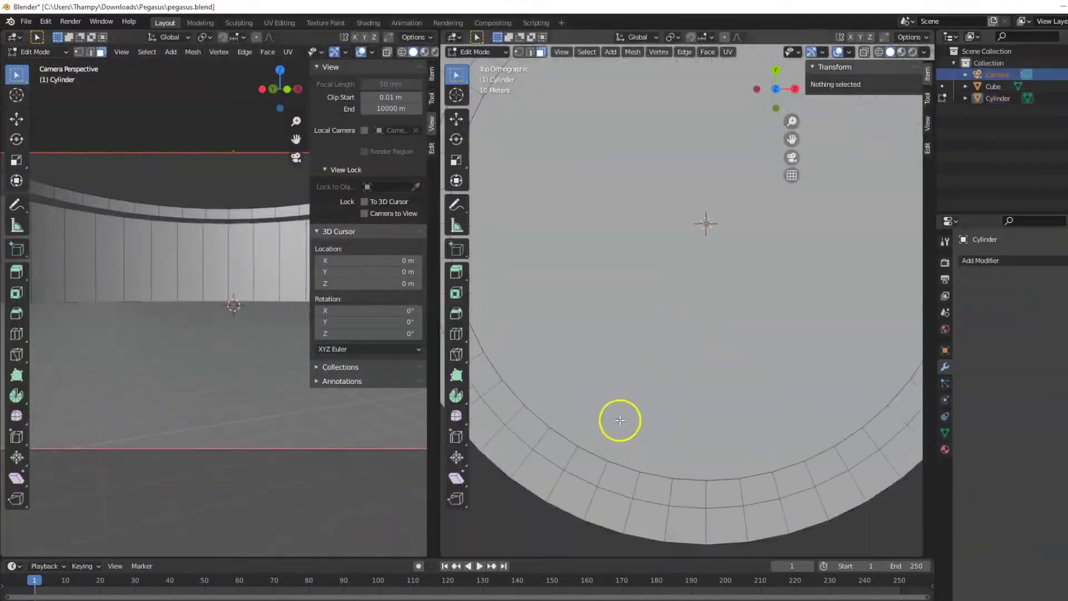
Step: Confirm the move of the cylinder room's geometry in Edit Mode
left_click(591, 312)
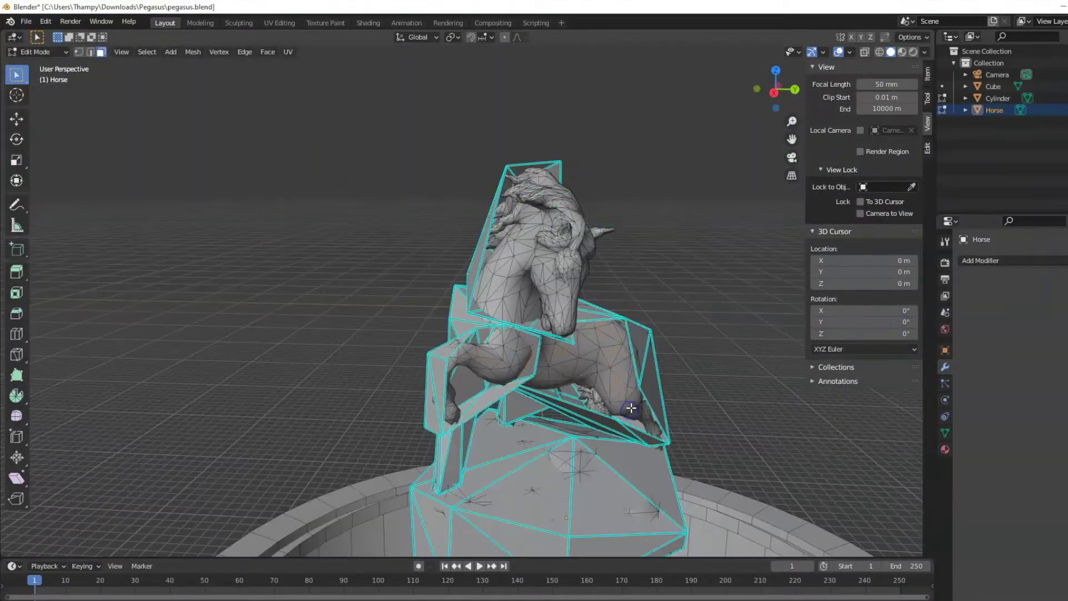
Step: Orbit the view around to the front of the horse statue
mouse_move(398, 470)
middle_mouse_down()
mouse_move(627, 405)
mouse_move(544, 519)
mouse_move(400, 417)
mouse_move(312, 372)
mouse_move(465, 374)
mouse_move(546, 474)
mouse_move(593, 467)
mouse_move(332, 470)
middle_mouse_up()
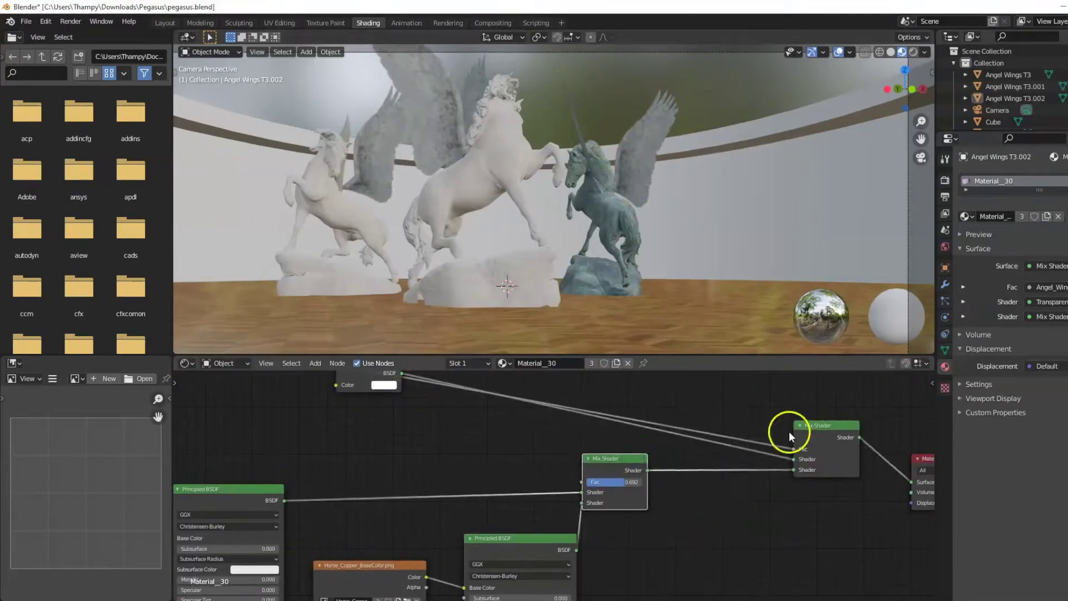
Step: Add a shader node to the wing material and create a new material for the object
key("shift+a")
scroll(563, 540, "down", 1)
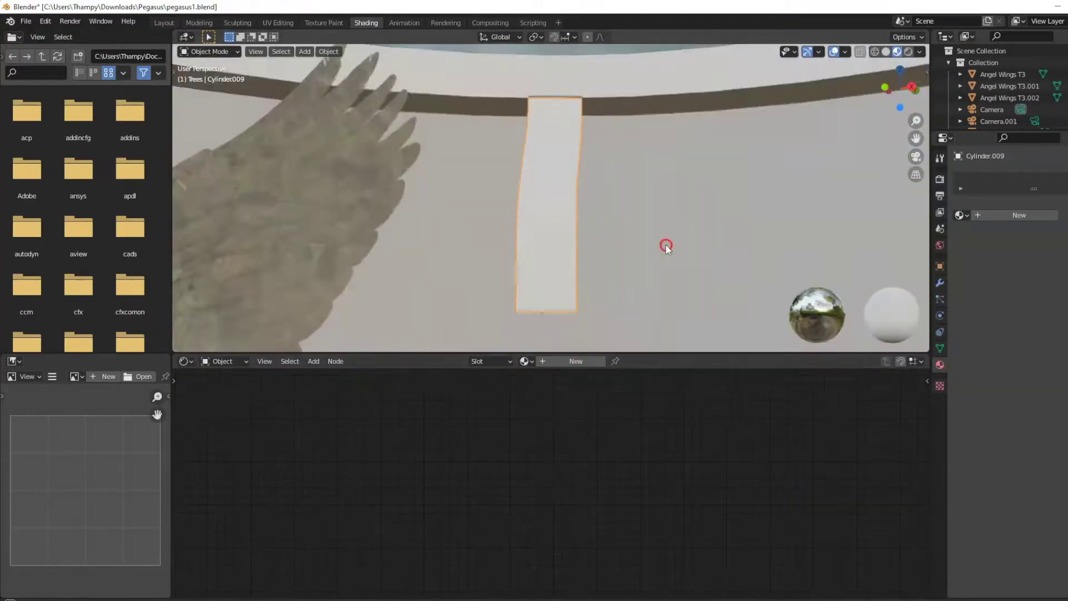
double_click(545, 360)
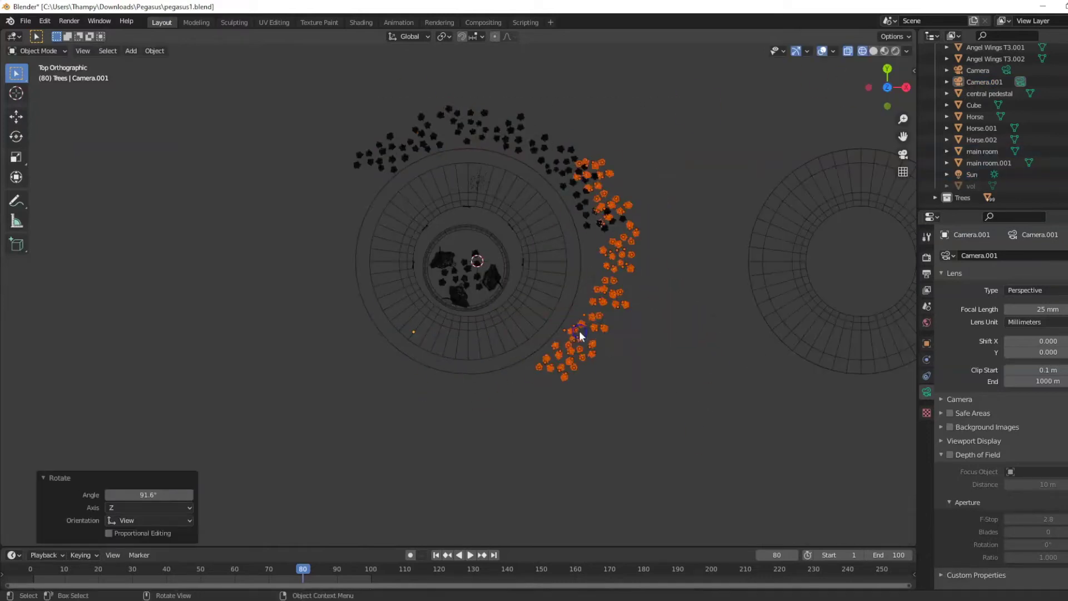
Step: Move the selected trees to a new position, checking the framing in camera view
key("g")
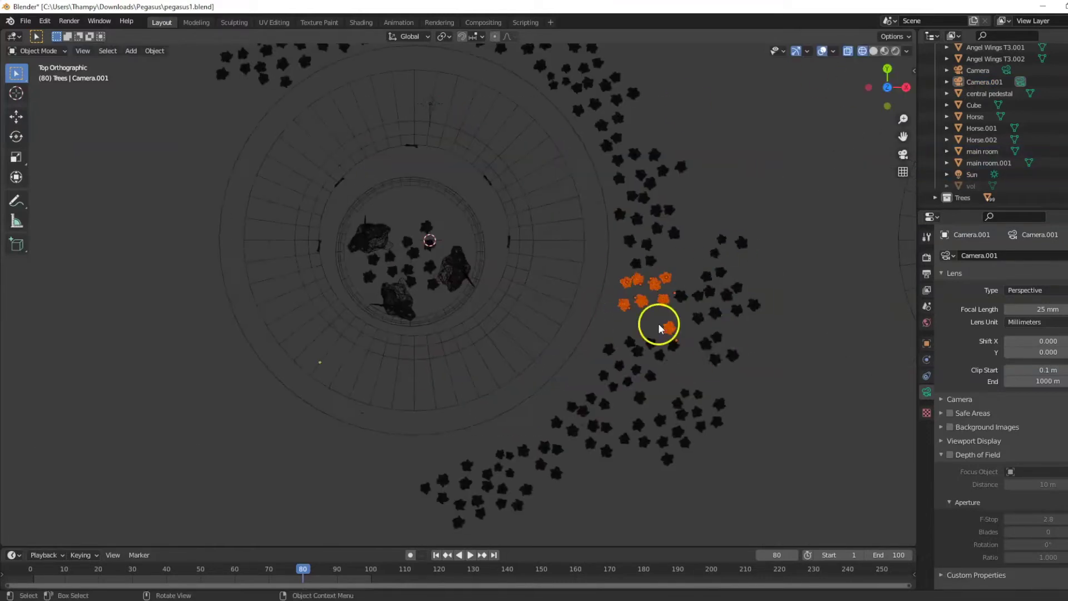
key("KP_0")
left_click(743, 347)
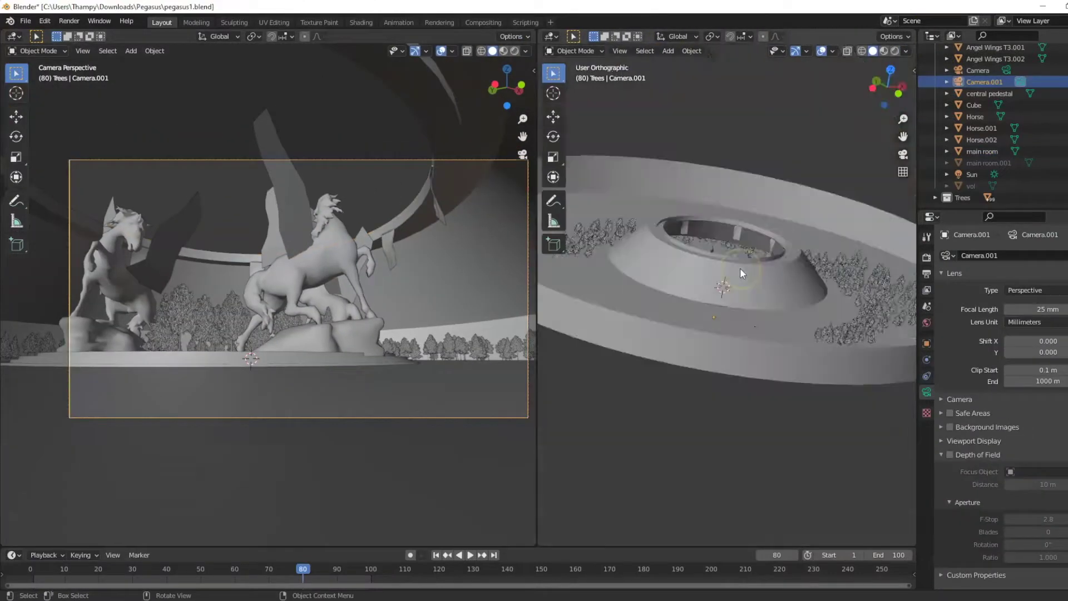
Step: Select the trees and scale them, checking from top and side views
key("KP_7")
left_click(833, 235)
key("KP_3")
key("s")
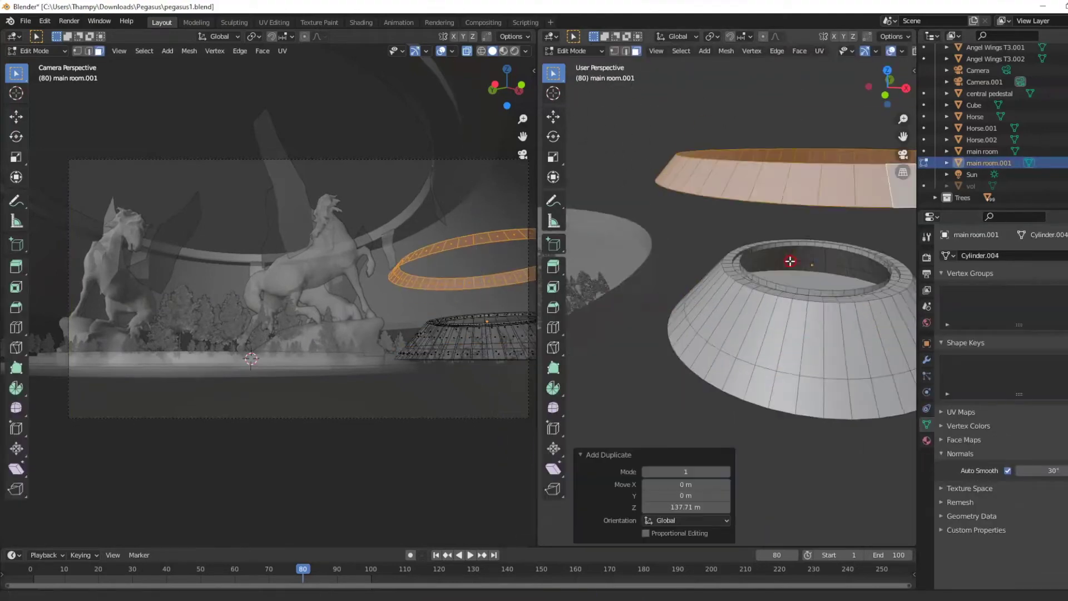
Step: Separate the duplicated ring into its own object and shift it along X
right_click(800, 339)
left_click(727, 381)
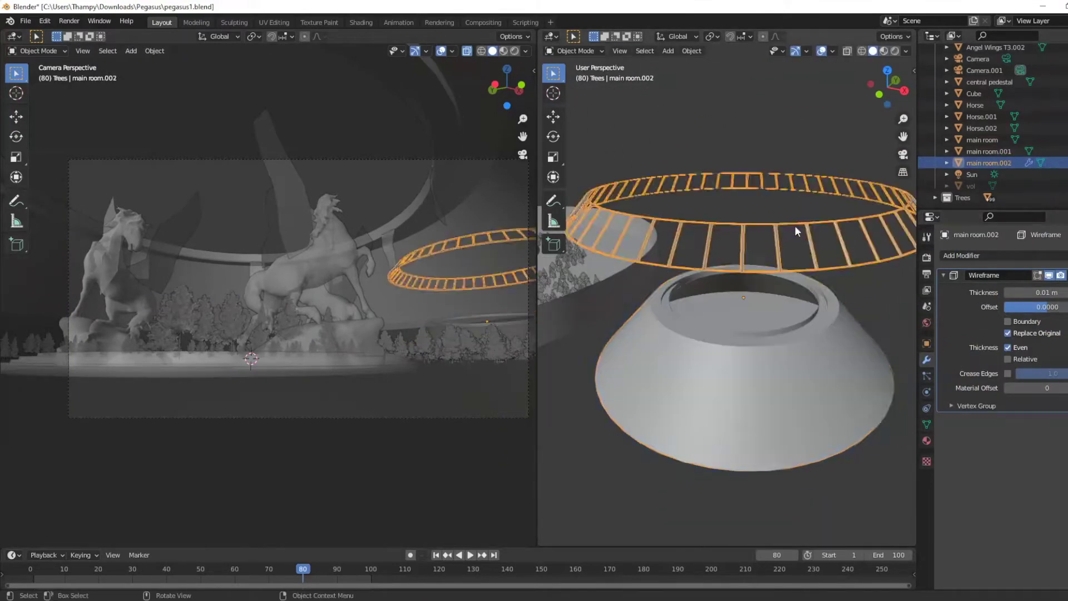
key("KP_7")
key("KP_3")
key("z")
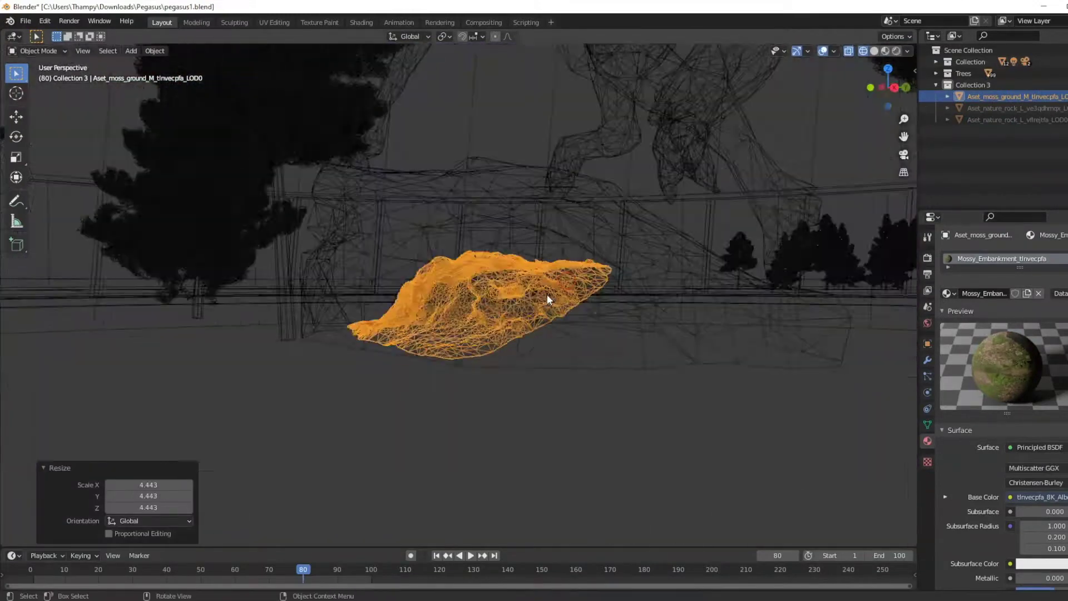
Step: Change the viewport shading and orbit to see the scene in perspective
key("z")
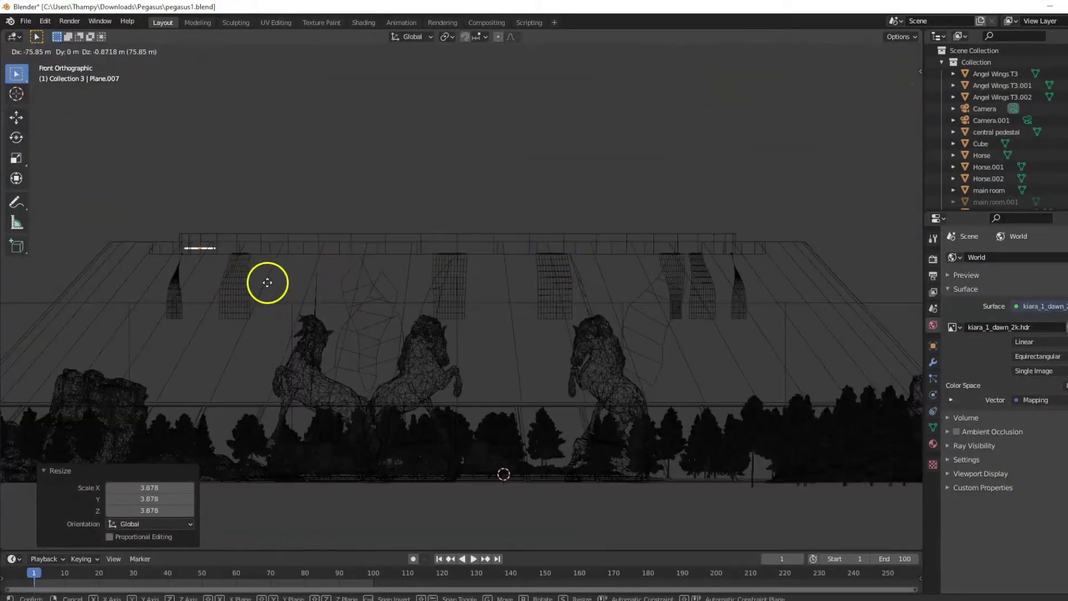
middle_click_drag(360, 296, 382, 322)
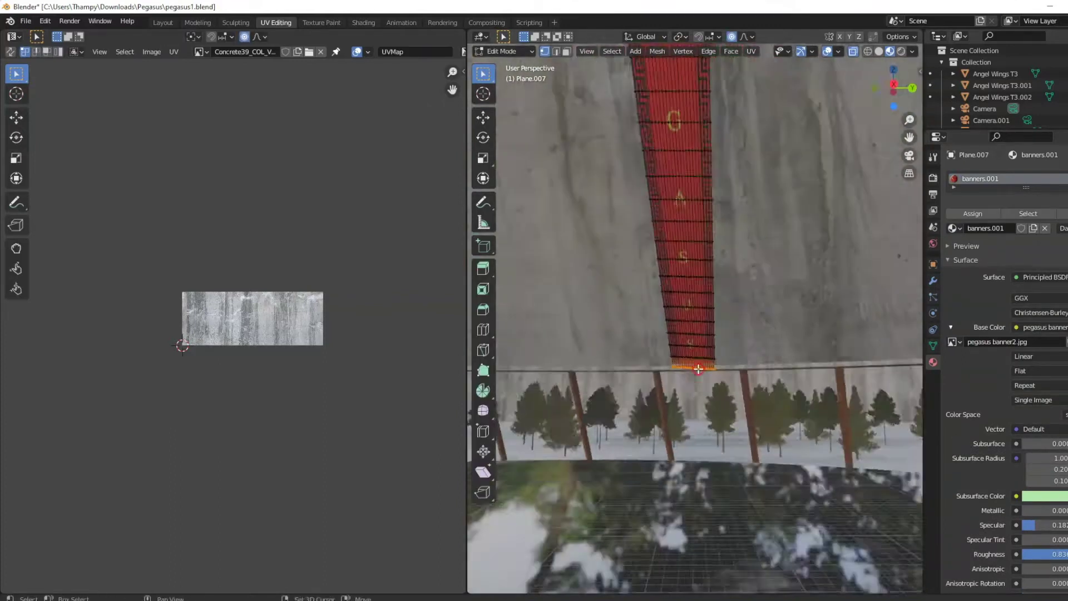
Step: Check the banner plane's mesh data, then duplicate and rotate it in Top view
left_click(933, 345)
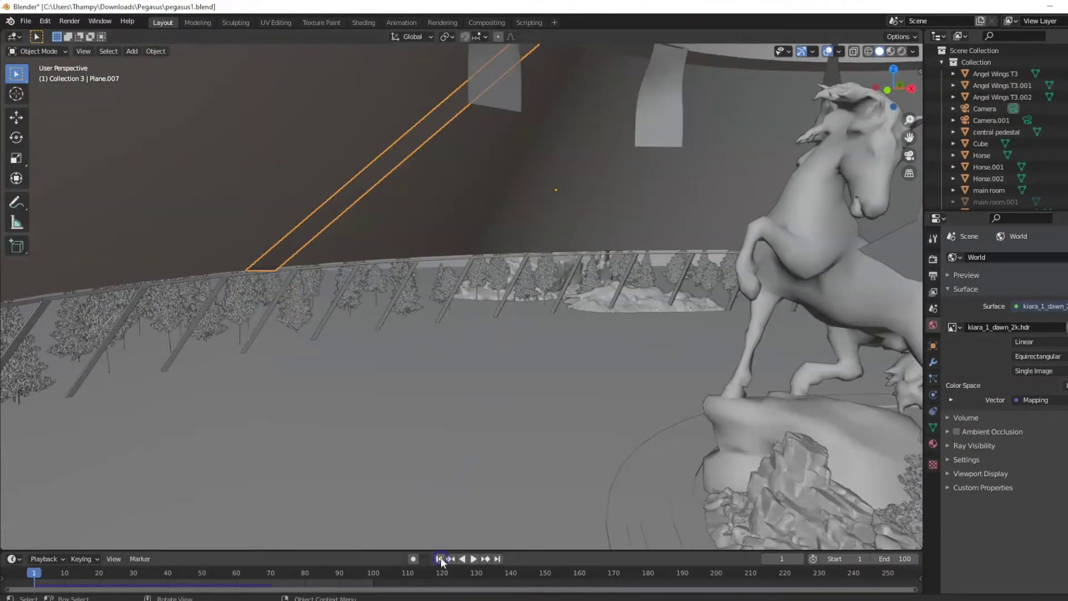
key("KP_7")
scroll(584, 365, "up", 3)
key("shift+d")
key("shift+d")
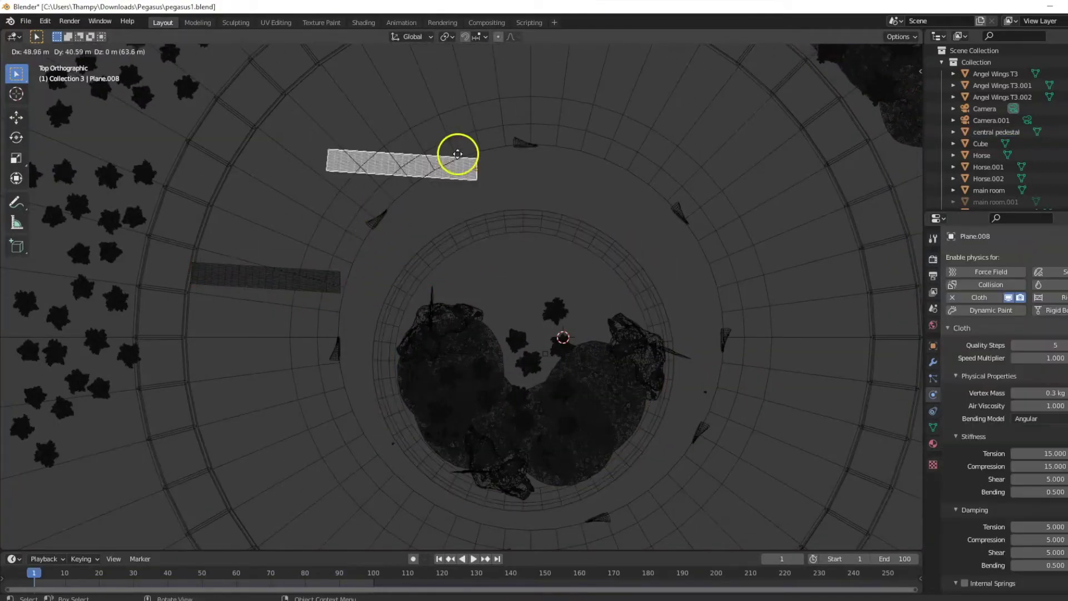
left_click(498, 194)
Step: Move the banner copy onto the ring and review the cloth simulation through the camera
middle_click_drag(439, 128, 439, 229, "shift")
key("g")
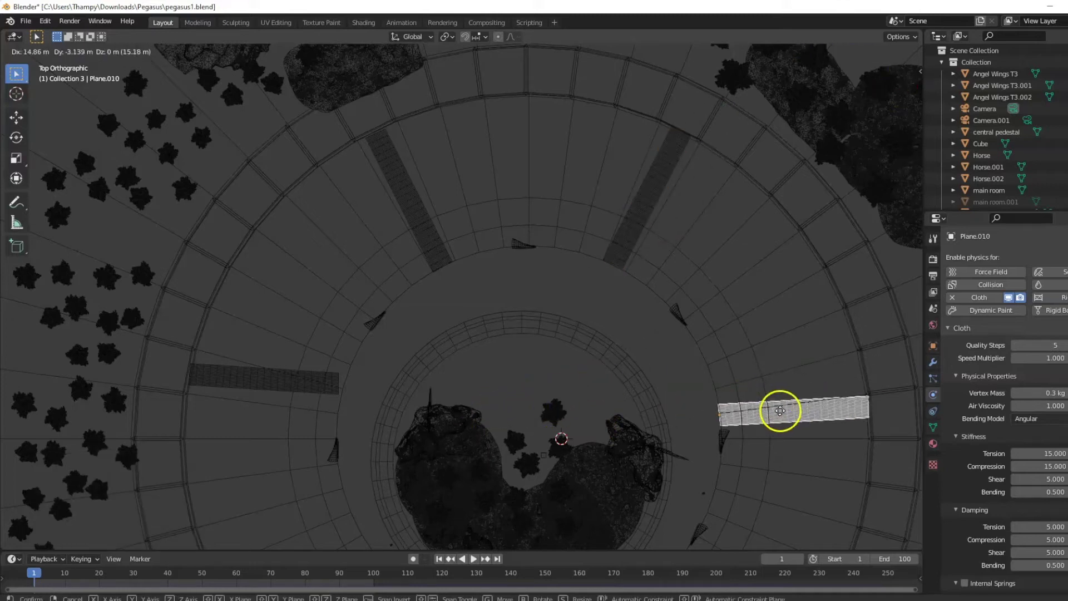
left_click(653, 335)
key("KP_0")
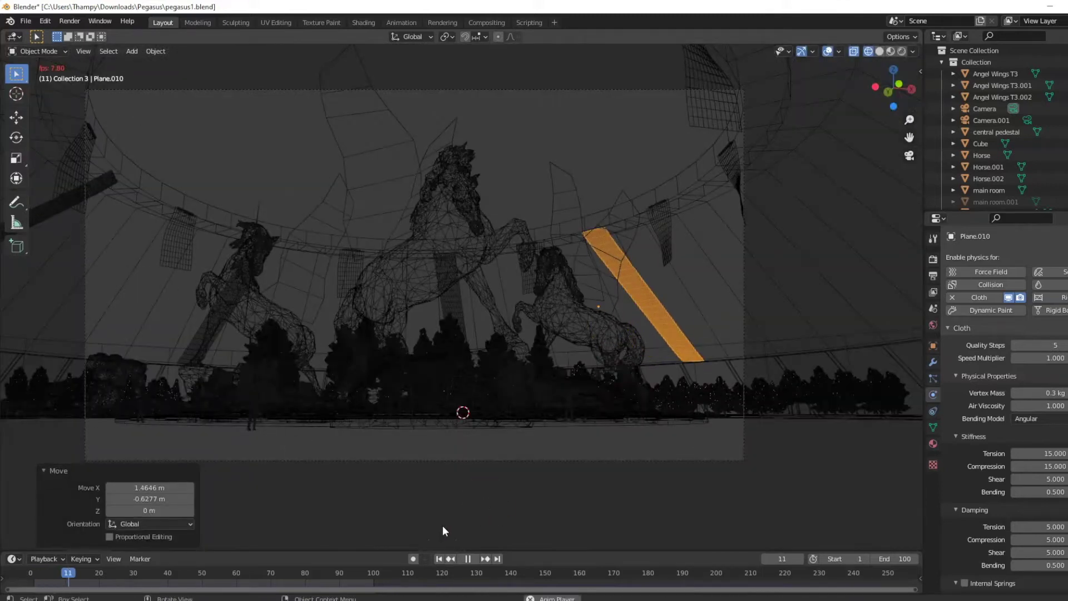
left_click(468, 559)
Step: Place an Alt+D linked copy of the banner at another point on the ring
key("KP_7")
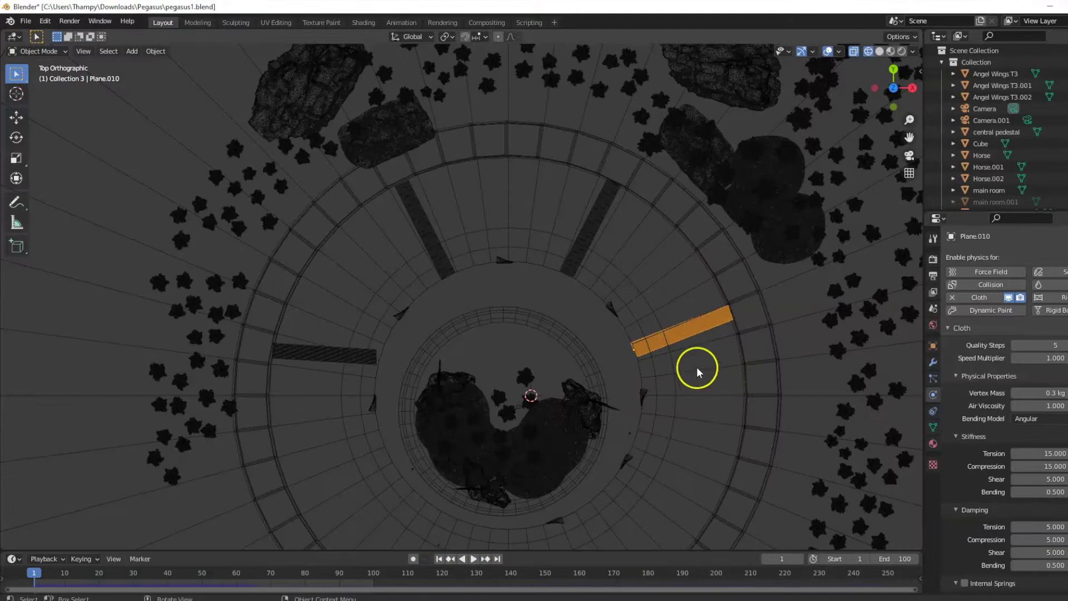
scroll(697, 366, "up", 2)
key("alt+d")
left_click(603, 292)
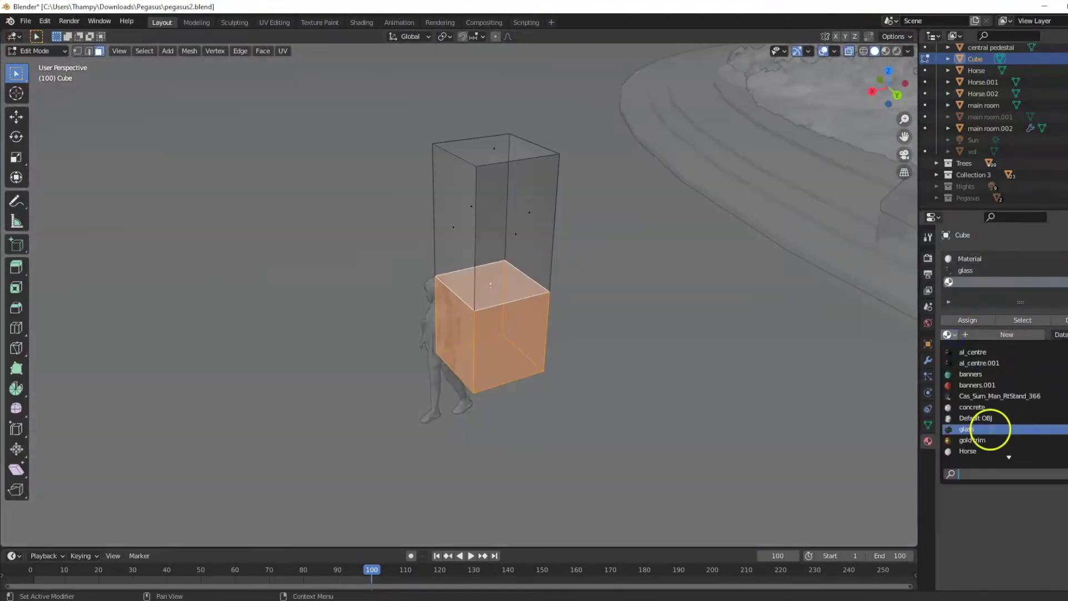
Step: Make a separate copy of the wooden floors material and import the STL statue model
left_click(1022, 337)
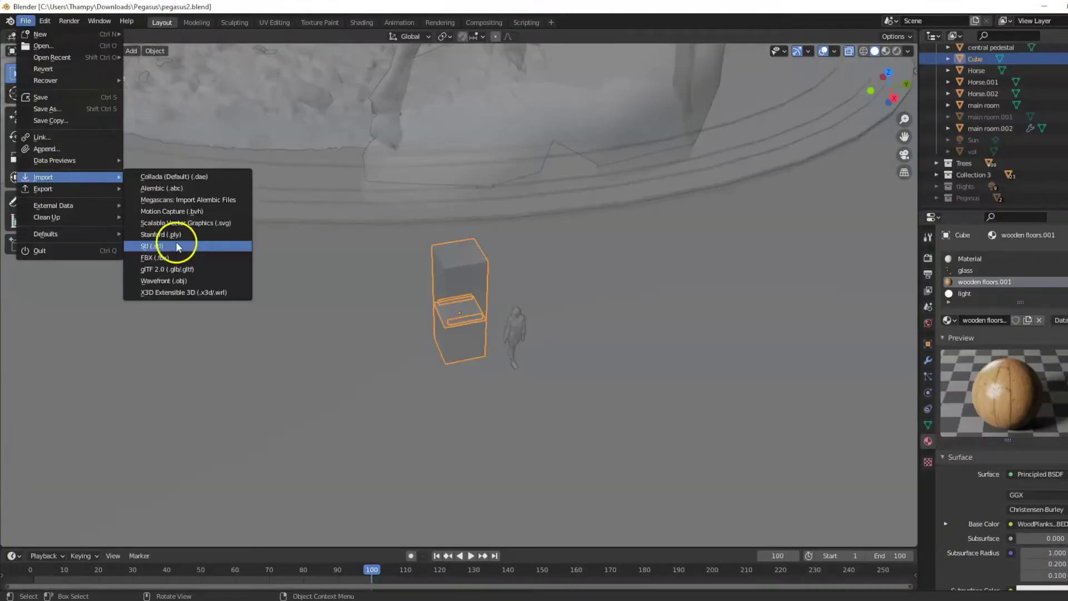
left_click(177, 246)
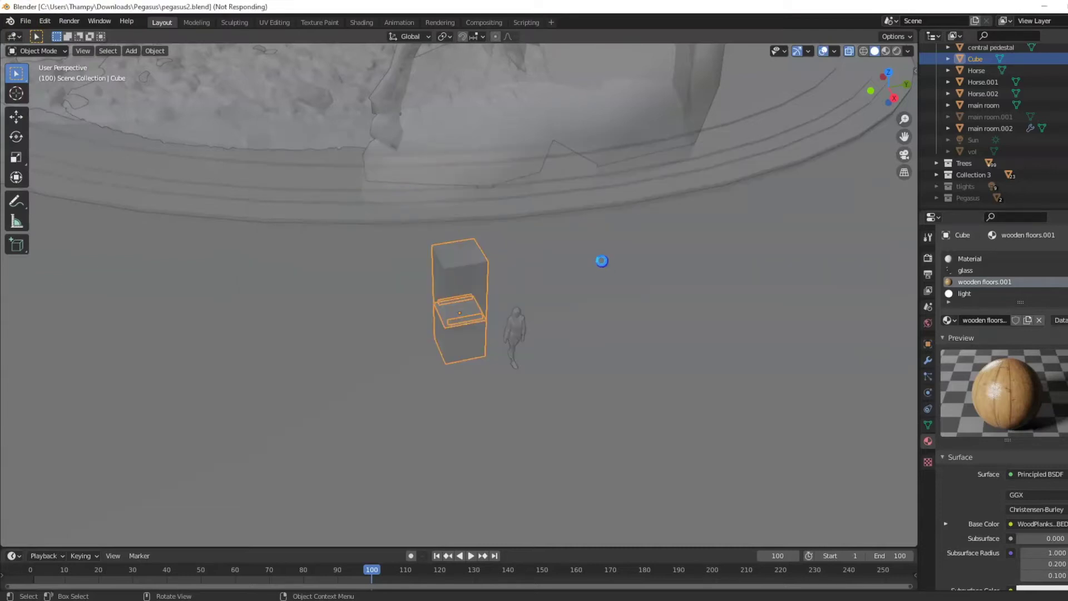